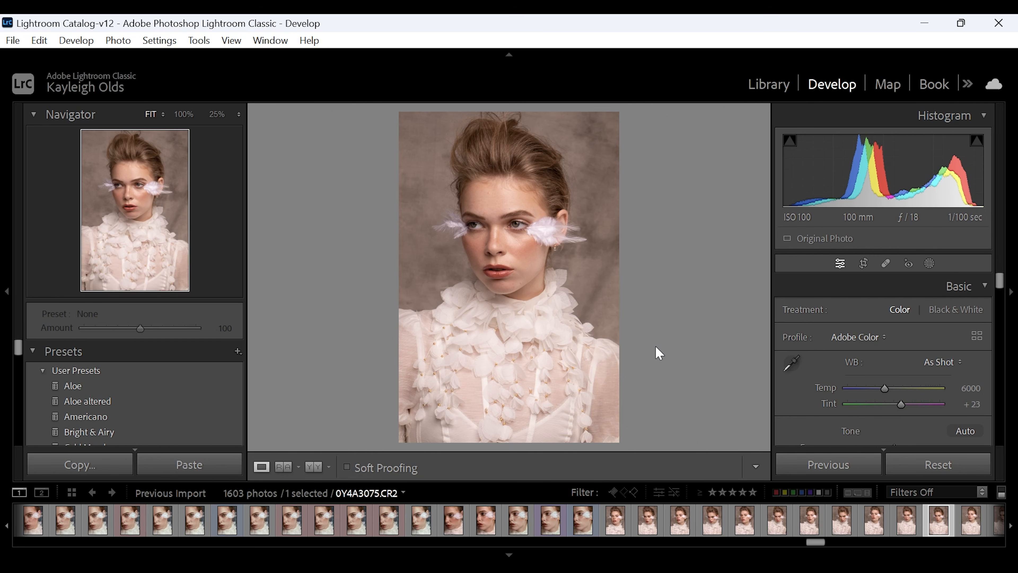
# - Raise the photo's Exposure to +0.09
pyautogui.scroll(-2, 903, 348)
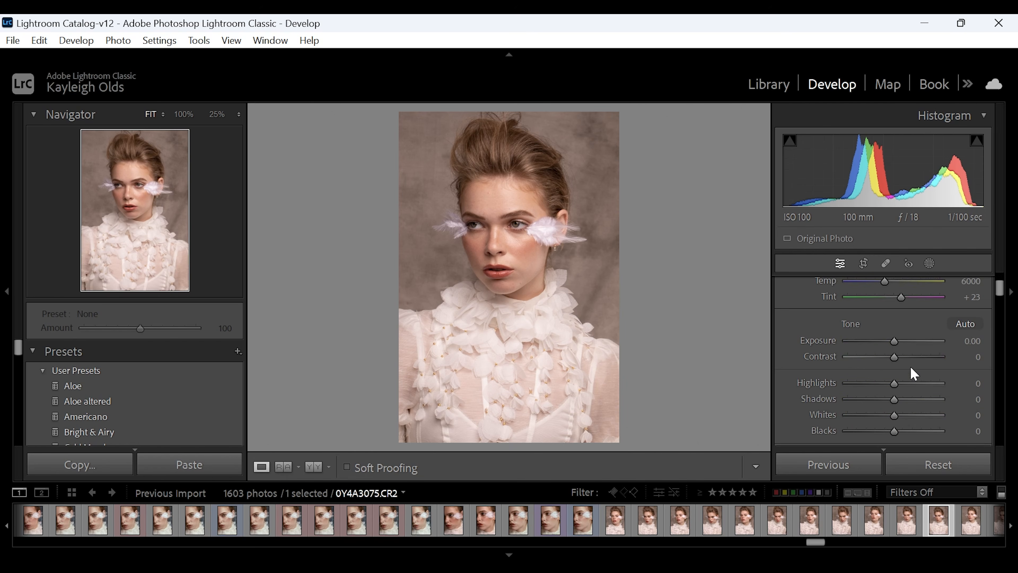
pyautogui.scroll(2, 886, 329)
pyautogui.scroll(-1, 829, 412)
pyautogui.scroll(1, 856, 397)
pyautogui.scroll(-2, 880, 370)
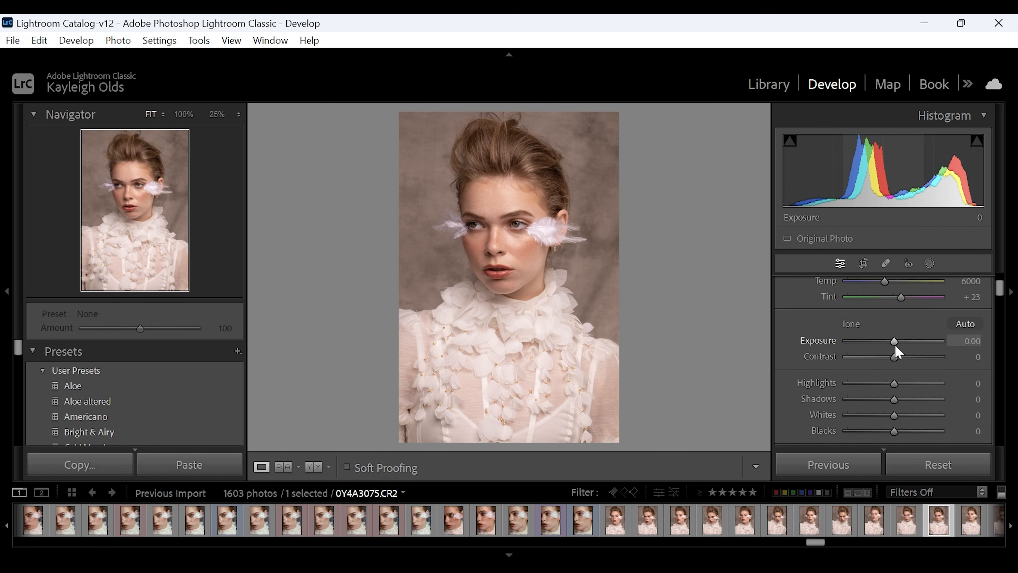
pyautogui.moveTo(894, 344); pyautogui.dragTo(897, 343)
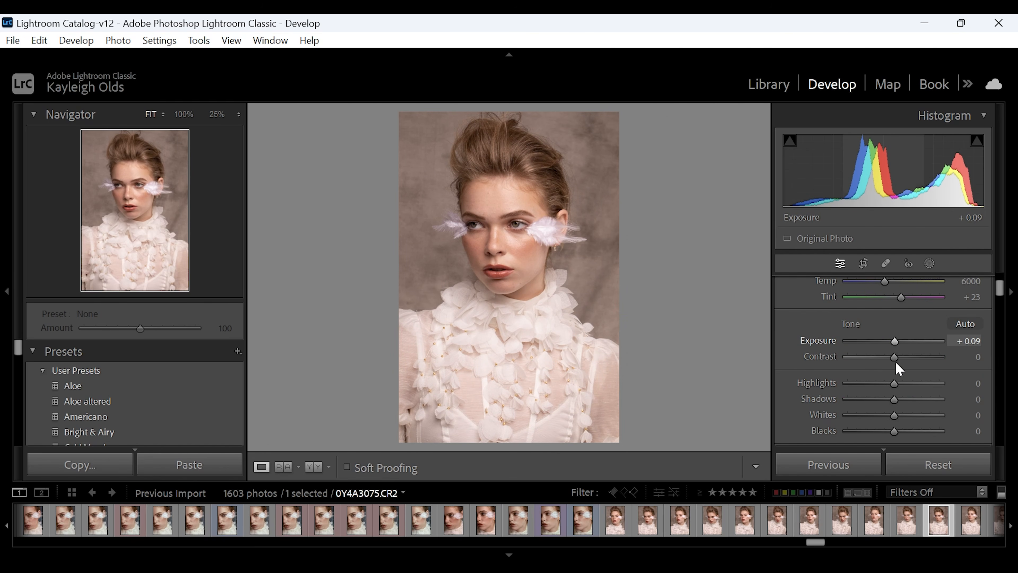
# - Set Shadows to +10 and Clarity to +6 in the basic adjustments
pyautogui.scroll(-1, 999, 296)
pyautogui.scroll(-1, 999, 296)
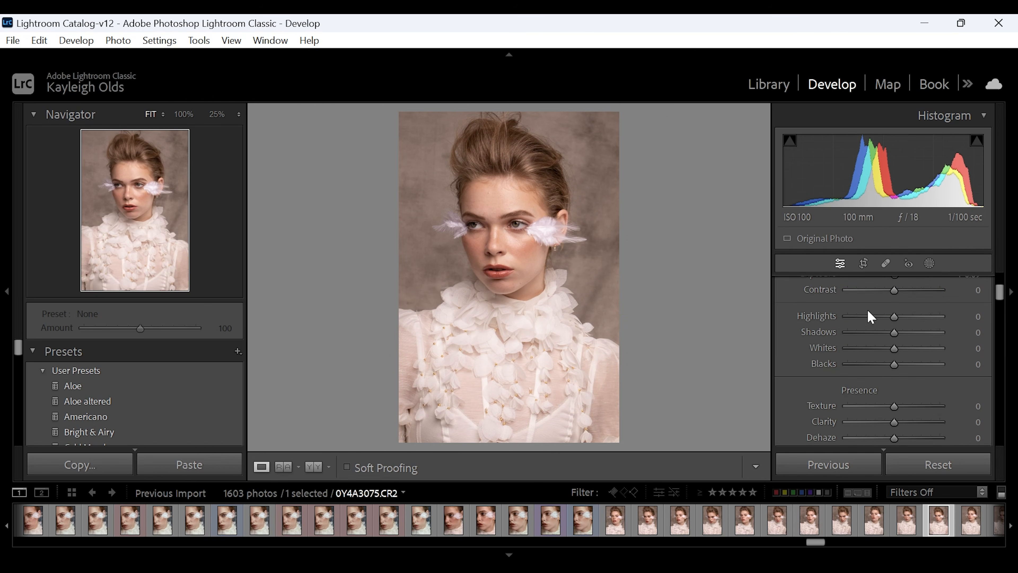
pyautogui.moveTo(894, 332); pyautogui.dragTo(897, 331)
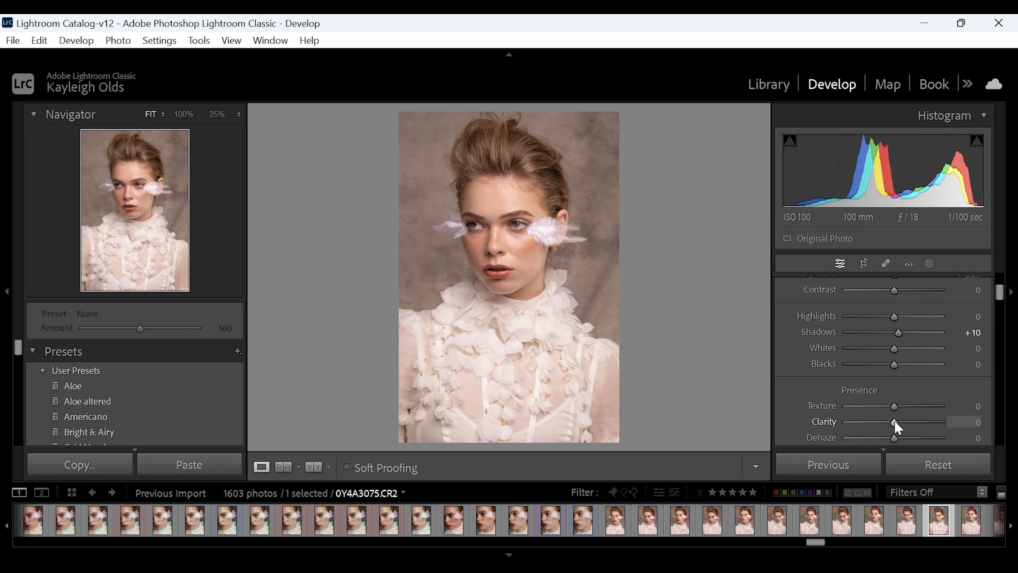
pyautogui.moveTo(897, 421); pyautogui.dragTo(897, 421)
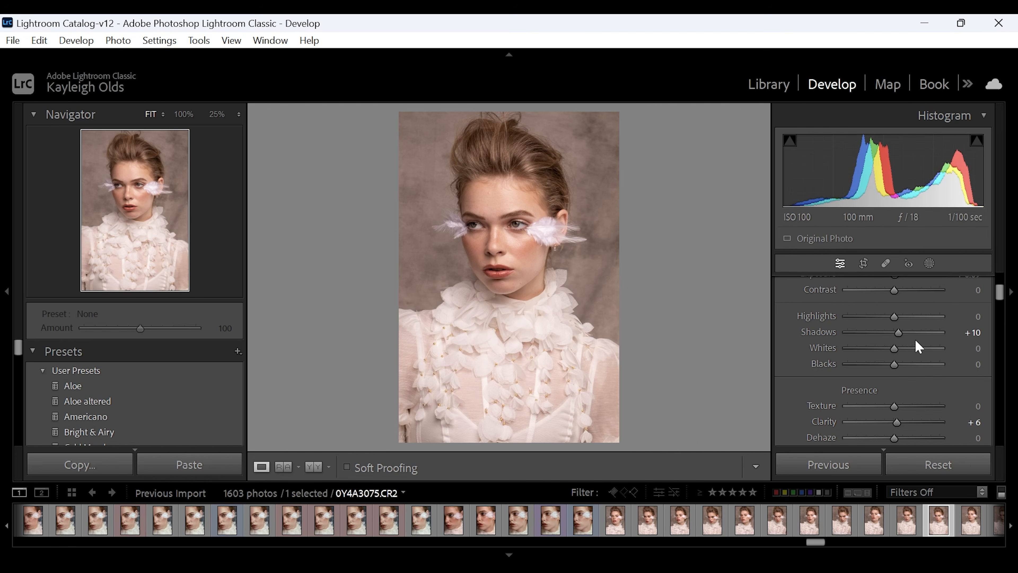
# - Shape a gentle S on the point curve by slightly raising a highlights point and placing a shadows point at 62/55
pyautogui.scroll(-5, 918, 341)
pyautogui.scroll(1, 900, 317)
pyautogui.scroll(-1, 900, 319)
pyautogui.scroll(1, 894, 305)
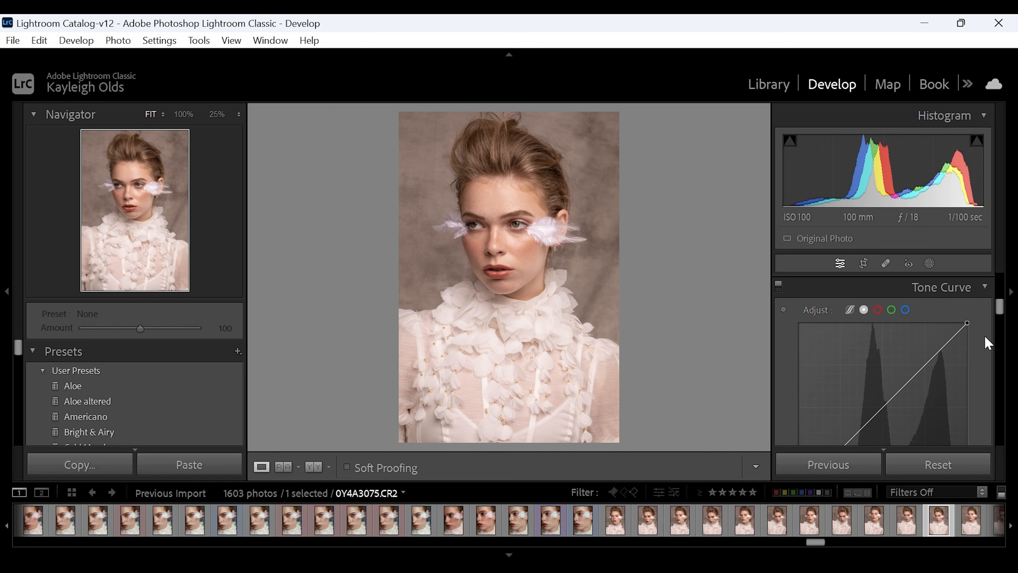
pyautogui.scroll(-1, 997, 309)
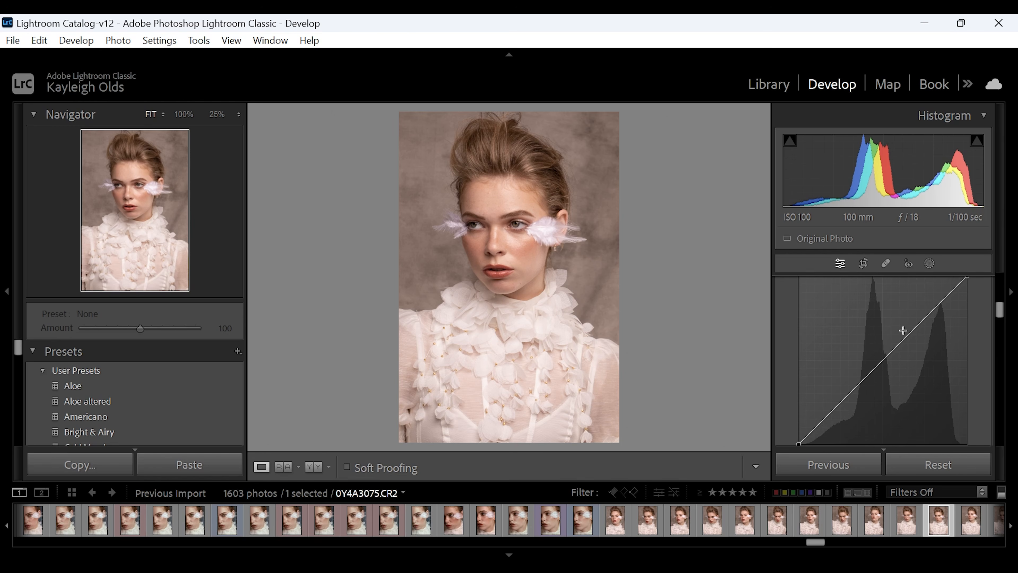
pyautogui.moveTo(910, 332); pyautogui.dragTo(911, 330)
pyautogui.moveTo(840, 402); pyautogui.dragTo(839, 407)
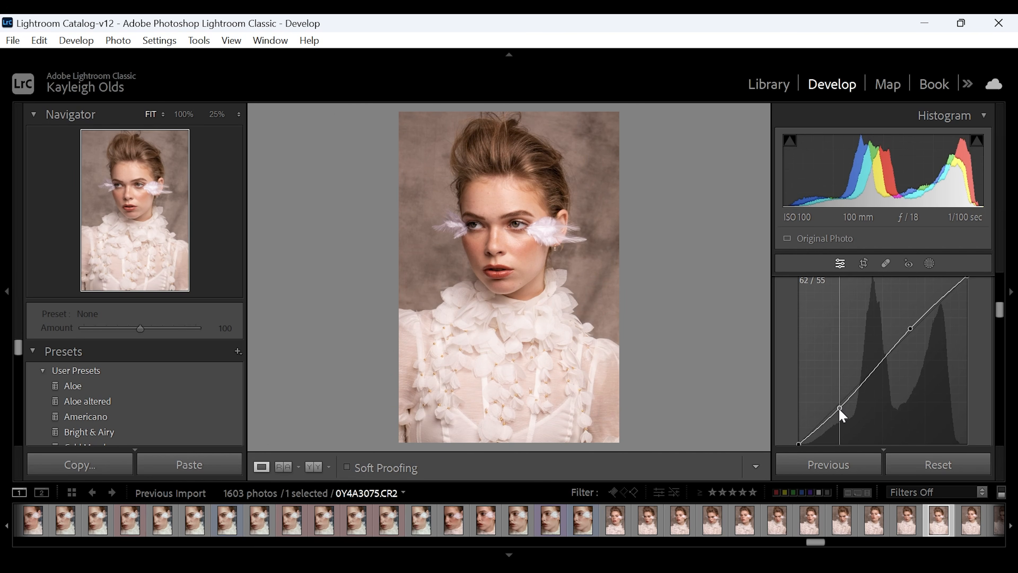
# - Lift the black end of the tone curve slightly and lower its white end to 255/245
pyautogui.moveTo(800, 442); pyautogui.dragTo(796, 436)
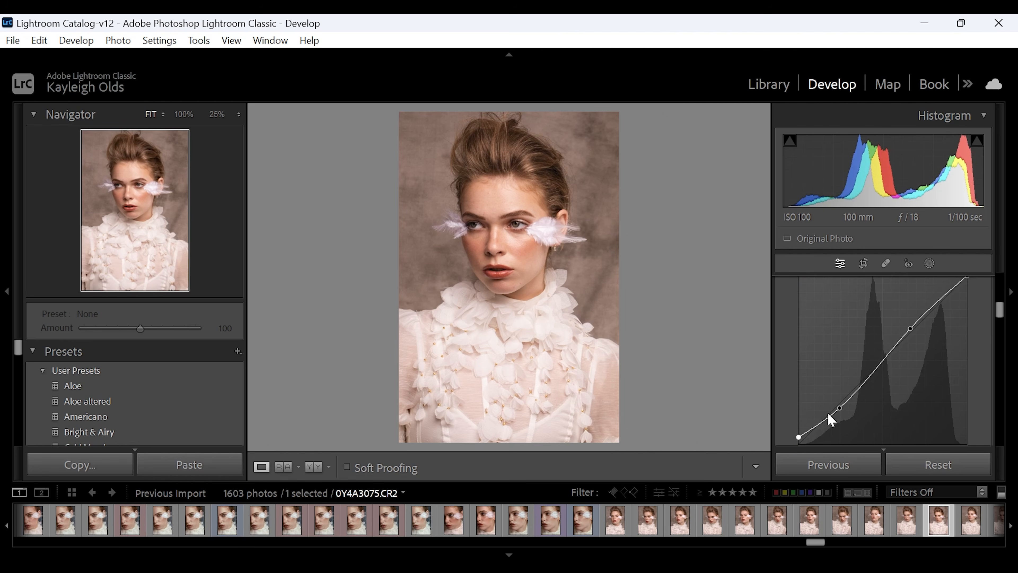
pyautogui.moveTo(1000, 312); pyautogui.dragTo(973, 330)
pyautogui.scroll(-1, 993, 308)
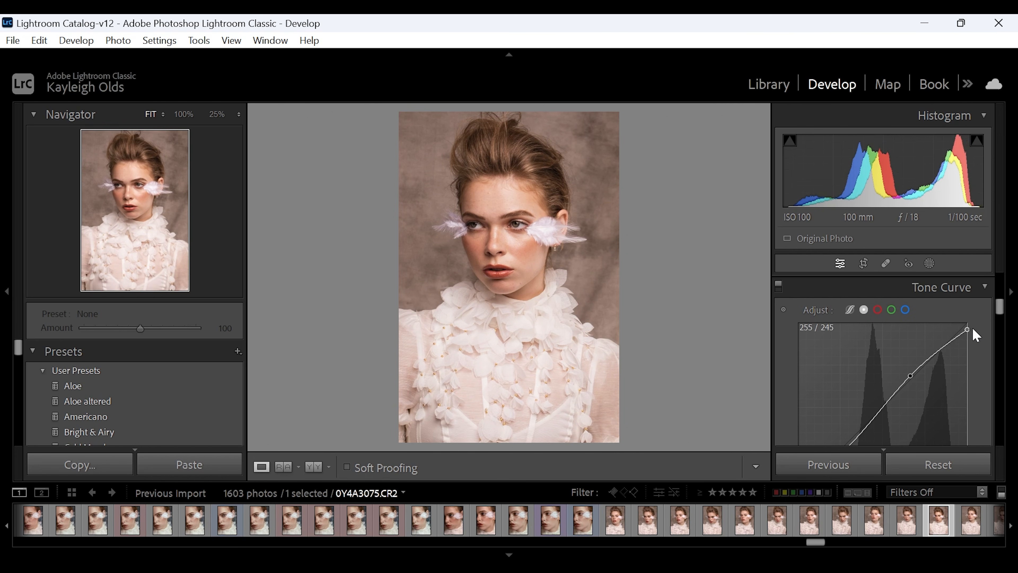
# - Refine the tone curve by raising the shadows point, moving the highlights point further up the curve and adding a midtone point at 120/124
pyautogui.moveTo(1000, 307); pyautogui.dragTo(999, 310)
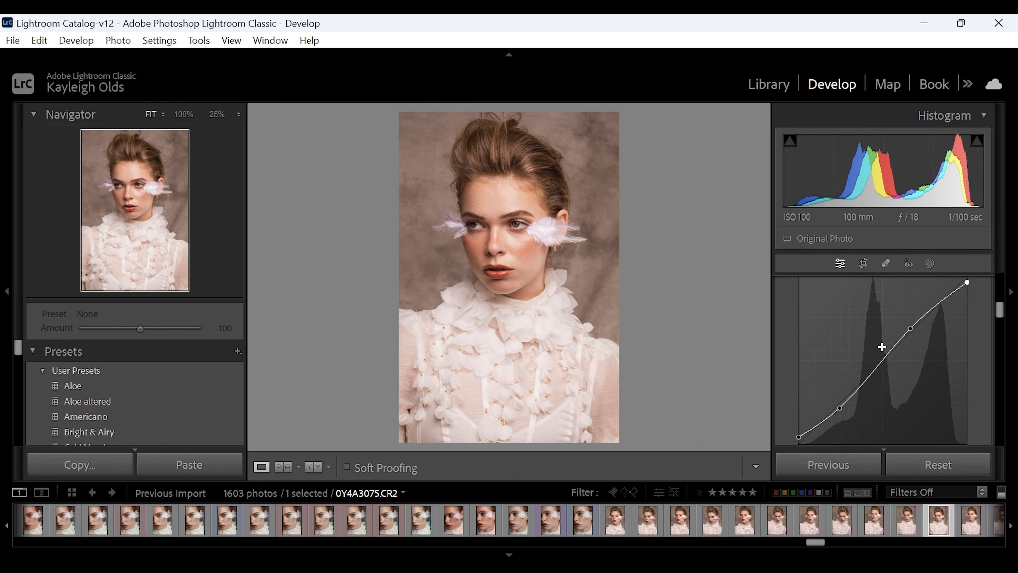
pyautogui.moveTo(840, 408); pyautogui.dragTo(841, 404)
pyautogui.moveTo(910, 328); pyautogui.dragTo(929, 312)
pyautogui.moveTo(878, 365); pyautogui.dragTo(879, 363)
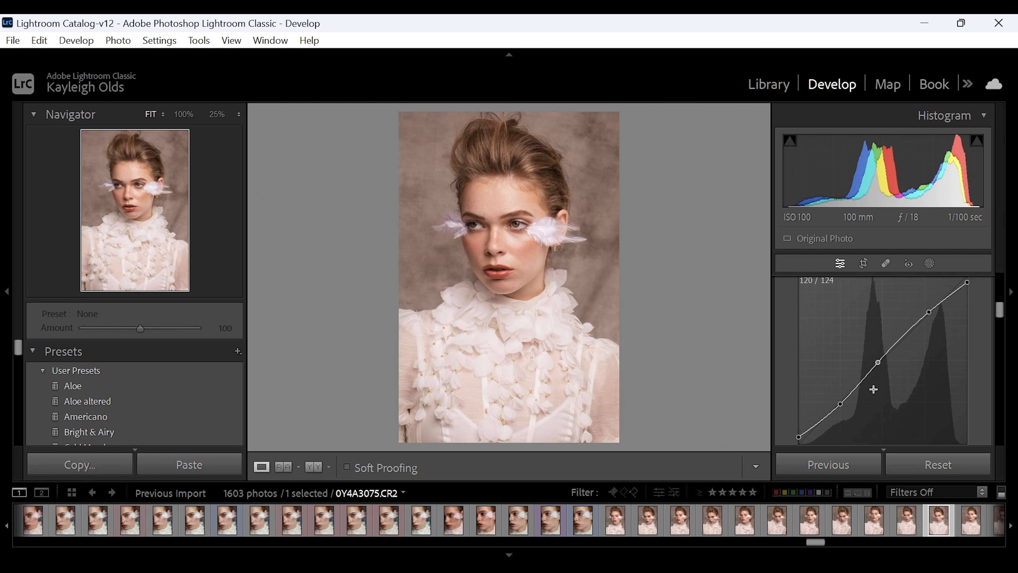
# - Toggle the Tone Curve adjustments off and on to compare their effect on the portrait
pyautogui.scroll(2, 829, 286)
pyautogui.click(779, 295)
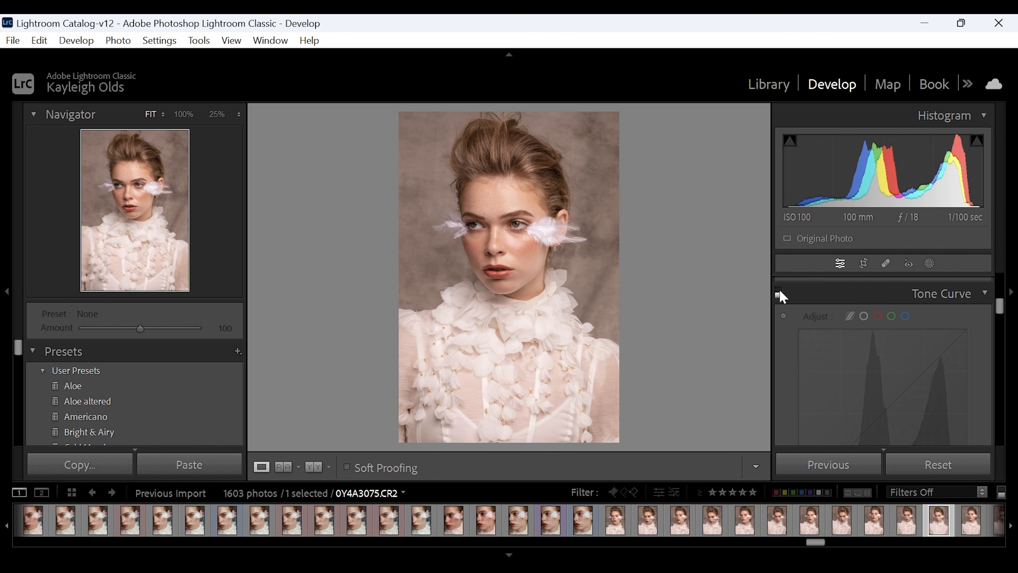
pyautogui.click(778, 294)
pyautogui.click(779, 293)
pyautogui.click(779, 293)
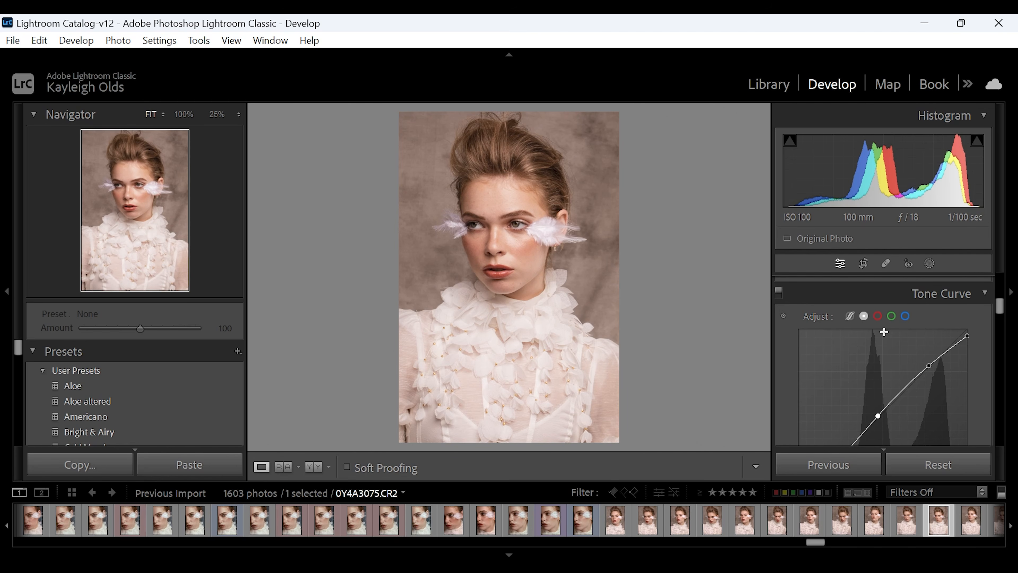
# - Color grade the shadows towards blue and the highlights faintly towards red, with highlights hue 0 and saturation 7
pyautogui.moveTo(1001, 305); pyautogui.dragTo(1002, 348)
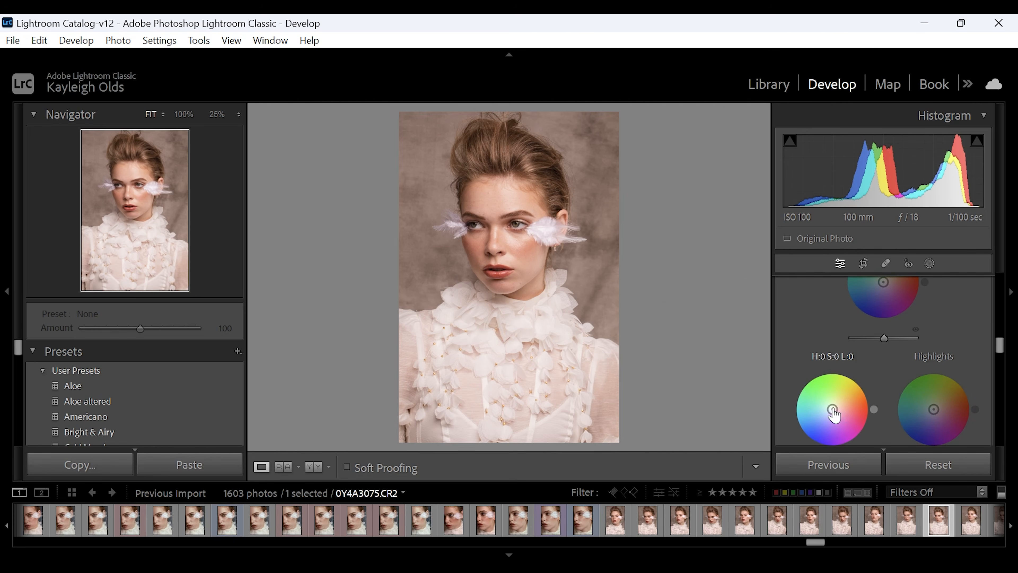
pyautogui.moveTo(834, 415); pyautogui.dragTo(823, 414)
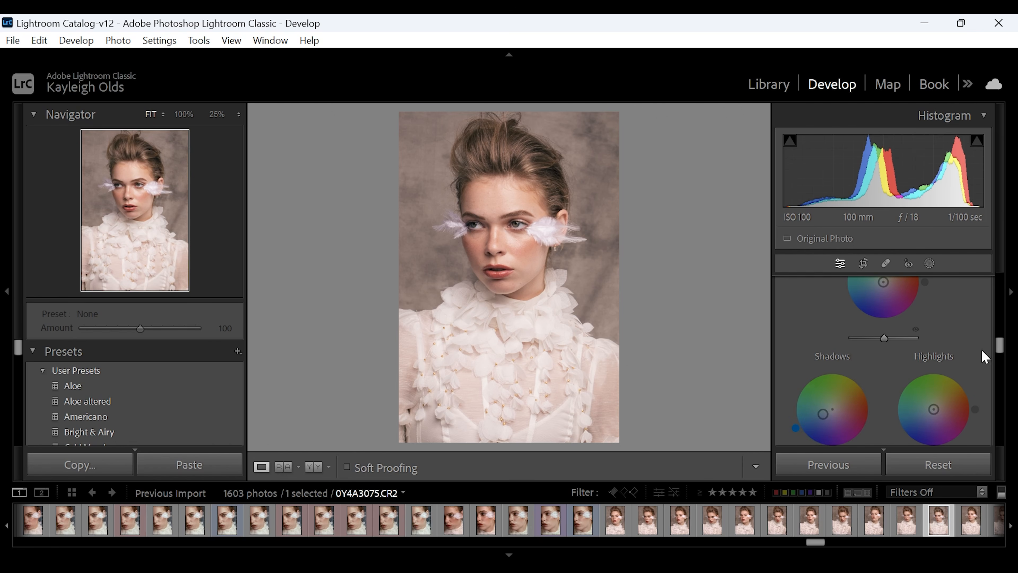
pyautogui.moveTo(933, 410); pyautogui.dragTo(936, 409)
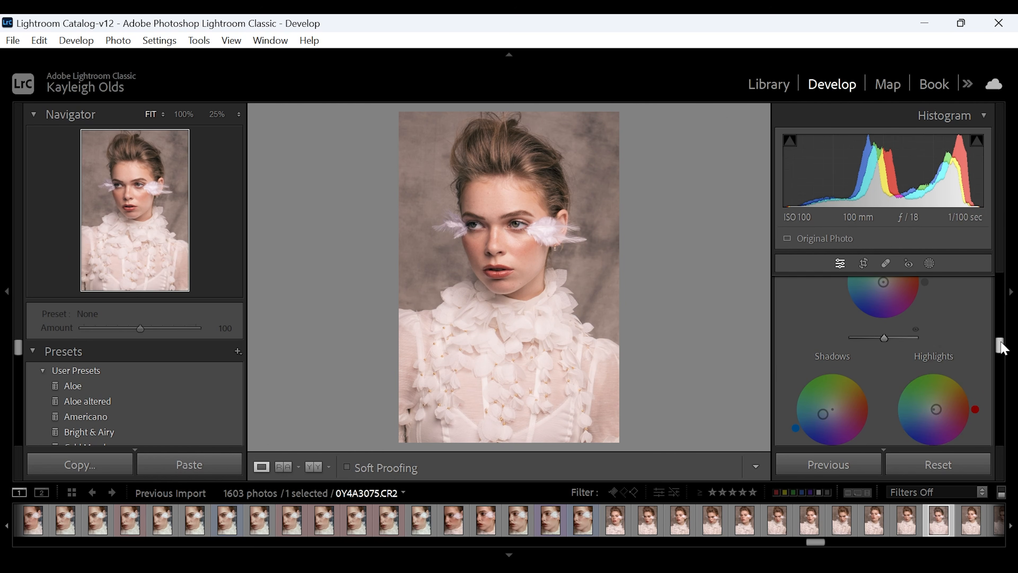
# - Tint the midtones blue in Color Grading with hue 225 and saturation 7
pyautogui.scroll(2, 1001, 342)
pyautogui.scroll(1, 1001, 342)
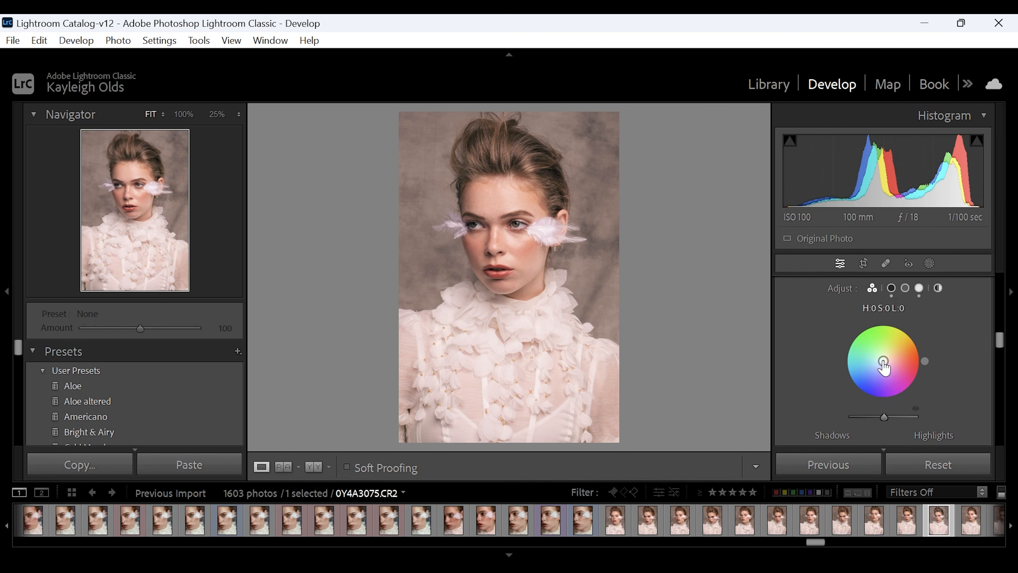
pyautogui.moveTo(925, 361); pyautogui.dragTo(855, 390)
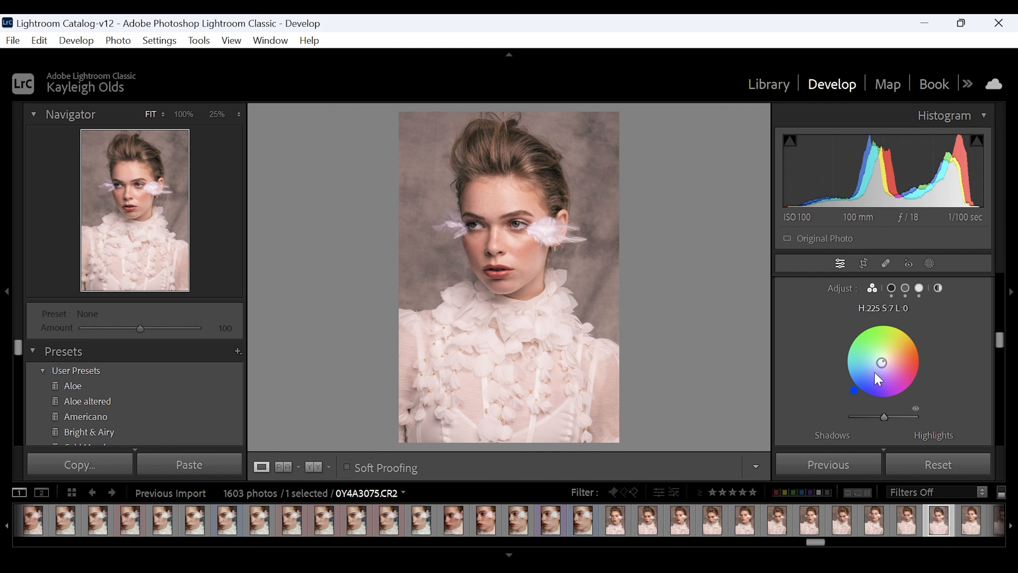
# - Toggle the Color Grading adjustments off and on to compare their effect on the portrait
pyautogui.scroll(2, 1004, 336)
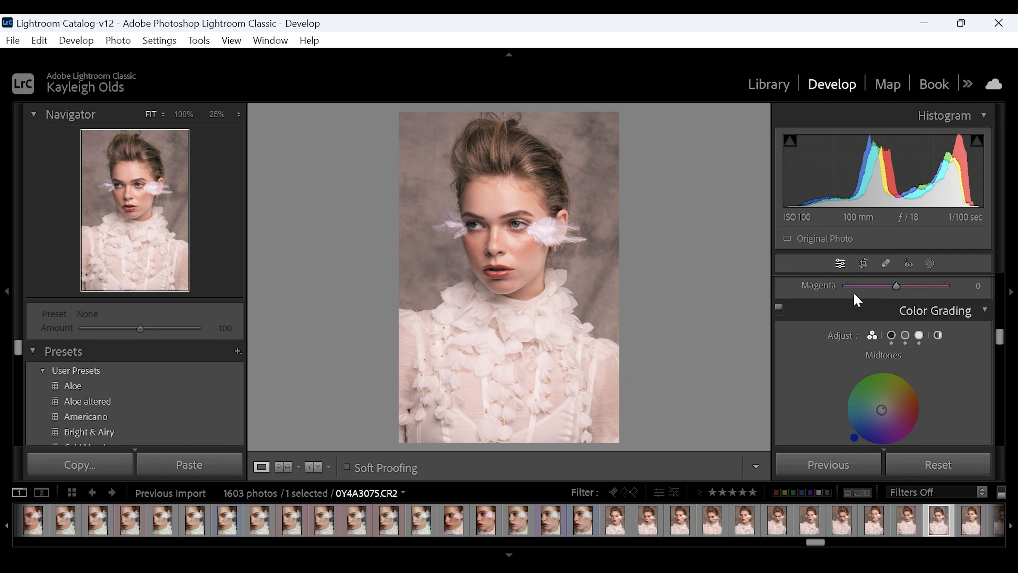
pyautogui.click(779, 310)
pyautogui.click(779, 310)
# - Lower the Color Grading shadows luminance slightly and set the highlights luminance to +1
pyautogui.moveTo(999, 335); pyautogui.dragTo(1001, 348)
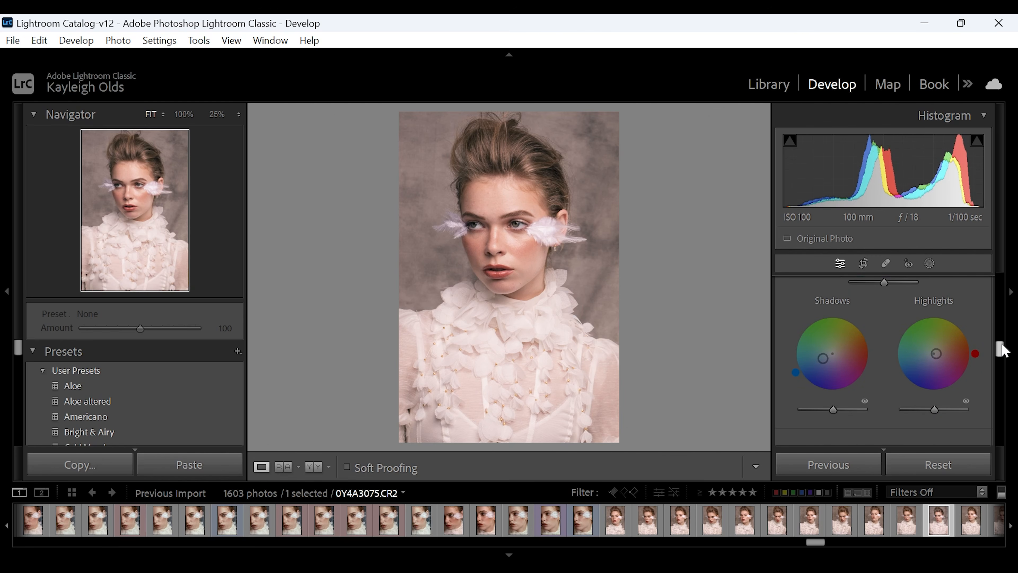
pyautogui.moveTo(834, 409)
pyautogui.mouseDown()
pyautogui.moveTo(845, 409)
pyautogui.moveTo(830, 409)
pyautogui.mouseUp()
pyautogui.doubleClick(830, 409)
pyautogui.moveTo(944, 410); pyautogui.dragTo(935, 411)
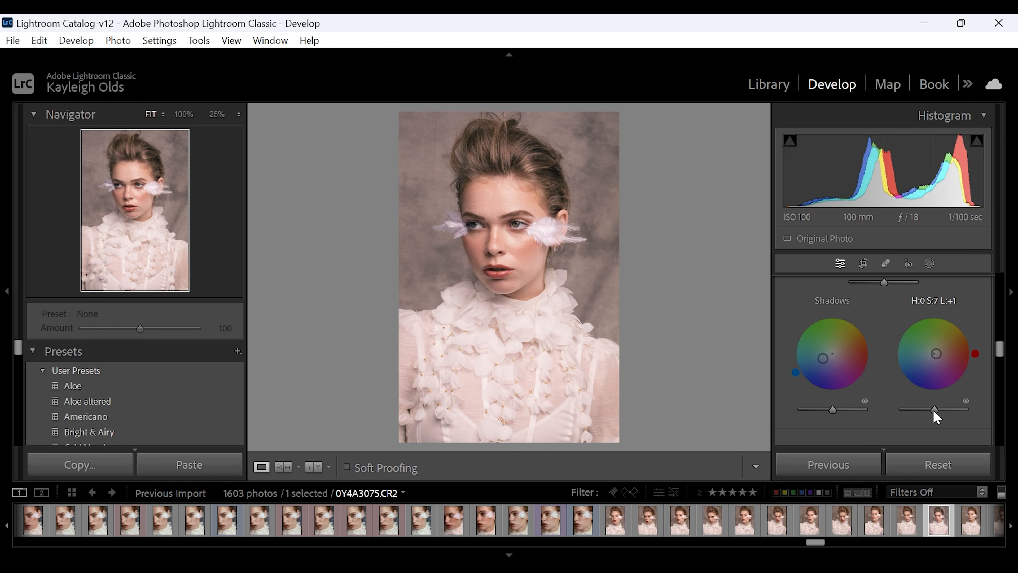
# - Reduce the HSL saturation of orange to -8 and of red to -4
pyautogui.moveTo(1003, 350); pyautogui.dragTo(1003, 323)
pyautogui.scroll(2, 986, 331)
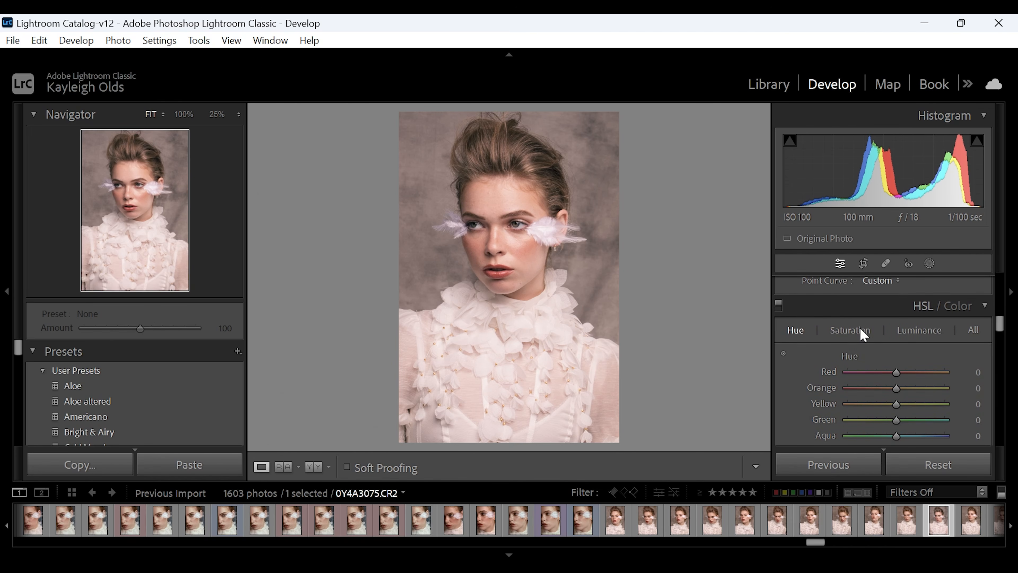
pyautogui.click(848, 333)
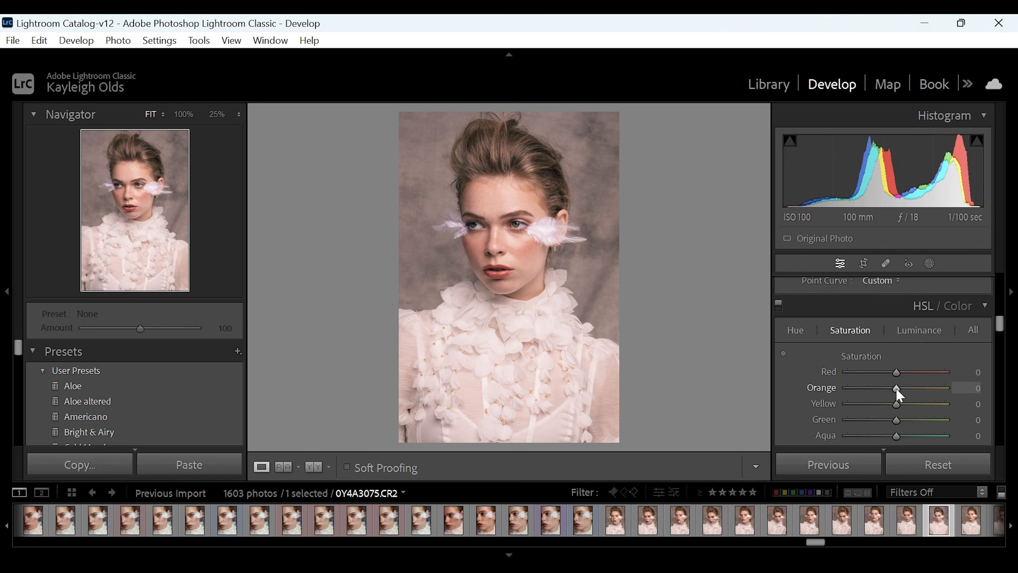
pyautogui.moveTo(895, 387); pyautogui.dragTo(893, 388)
pyautogui.click(895, 372)
pyautogui.moveTo(892, 372); pyautogui.dragTo(894, 371)
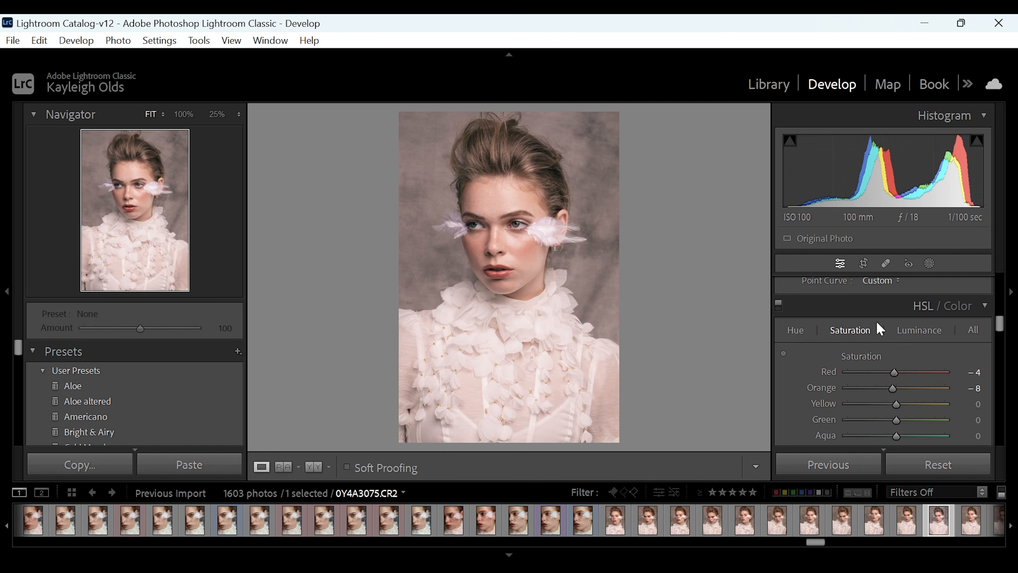
# - Switch HSL to the per-color view and set the red hue to -9 and the orange hue to +5
pyautogui.click(960, 307)
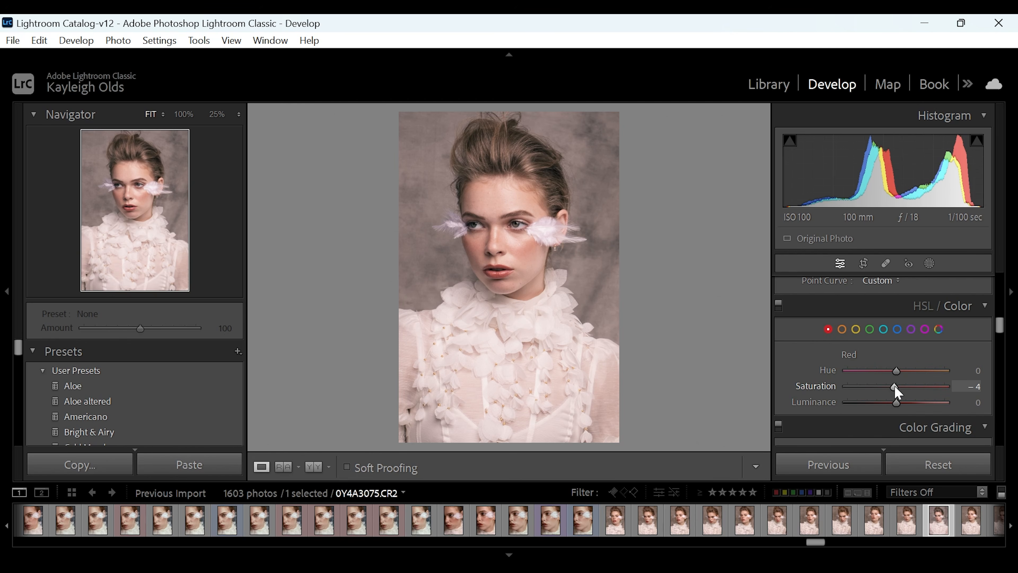
pyautogui.moveTo(897, 370)
pyautogui.mouseDown()
pyautogui.moveTo(920, 370)
pyautogui.moveTo(880, 371)
pyautogui.moveTo(896, 372)
pyautogui.mouseUp()
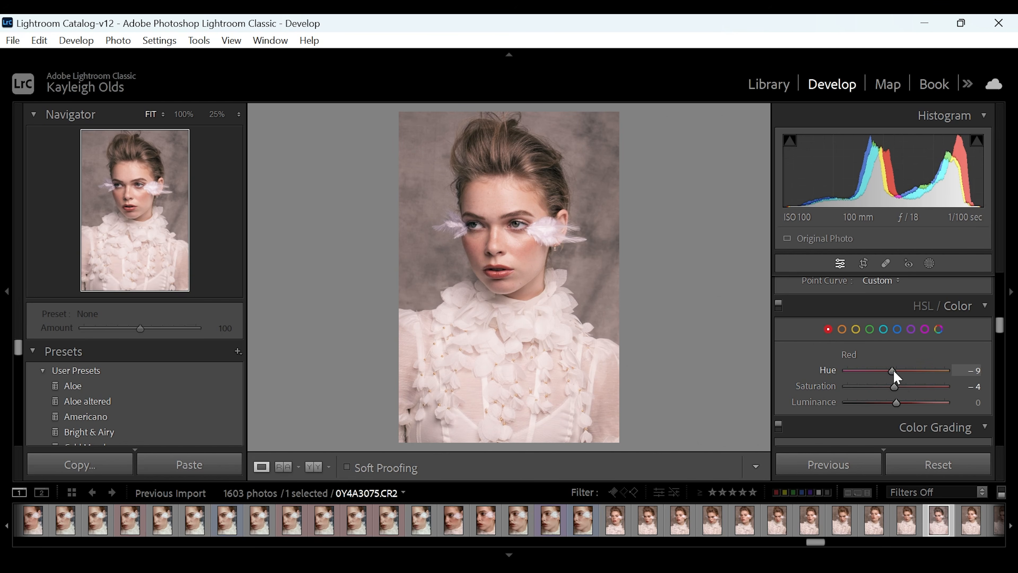
pyautogui.click(844, 331)
pyautogui.moveTo(893, 370); pyautogui.dragTo(899, 369)
pyautogui.moveTo(898, 368); pyautogui.dragTo(897, 368)
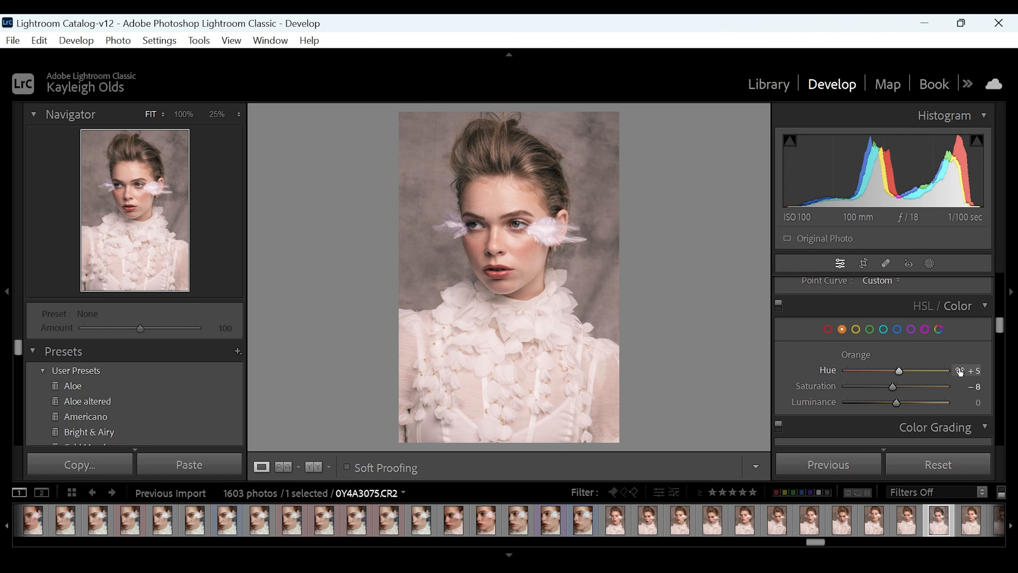
# - Lower the photo's Vibrance to -3
pyautogui.scroll(5, 999, 326)
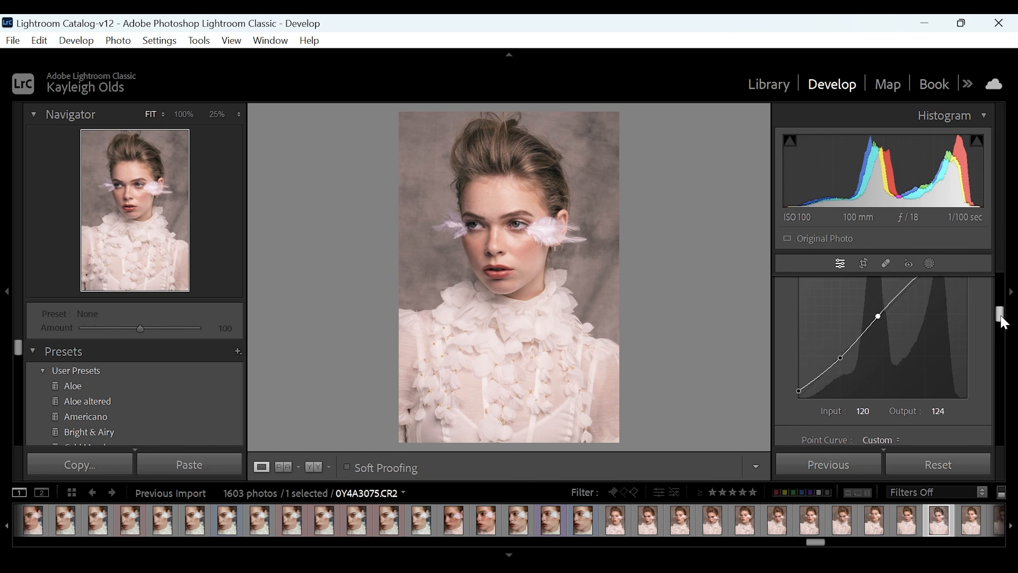
pyautogui.scroll(8, 1001, 314)
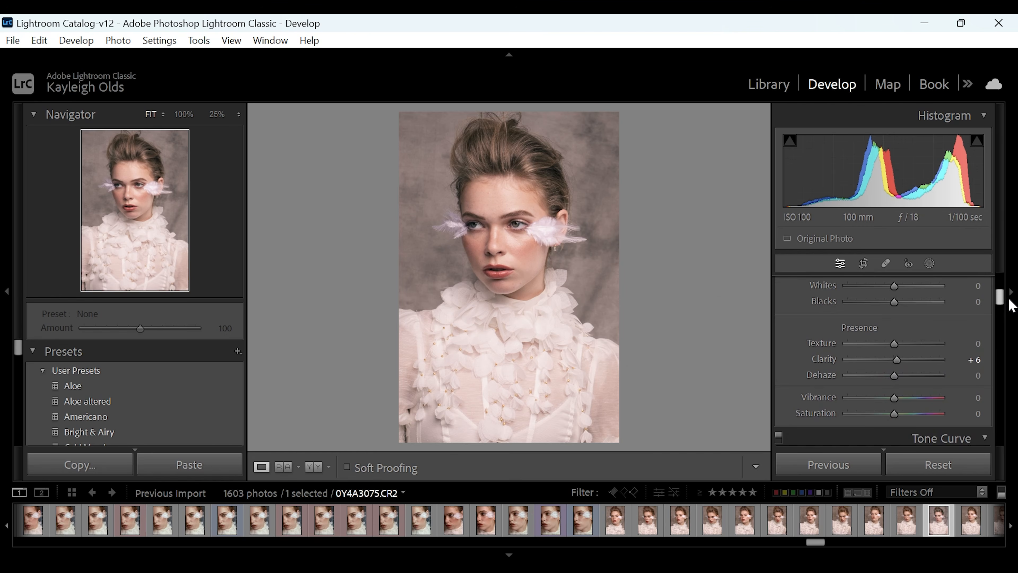
pyautogui.scroll(-5, 1012, 306)
pyautogui.scroll(2, 1013, 306)
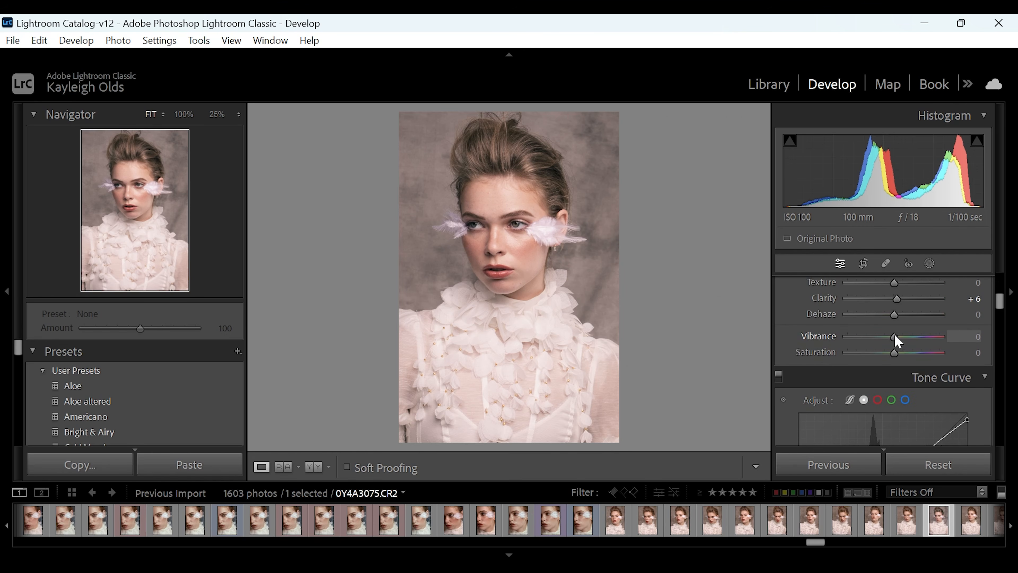
pyautogui.moveTo(895, 335); pyautogui.dragTo(894, 335)
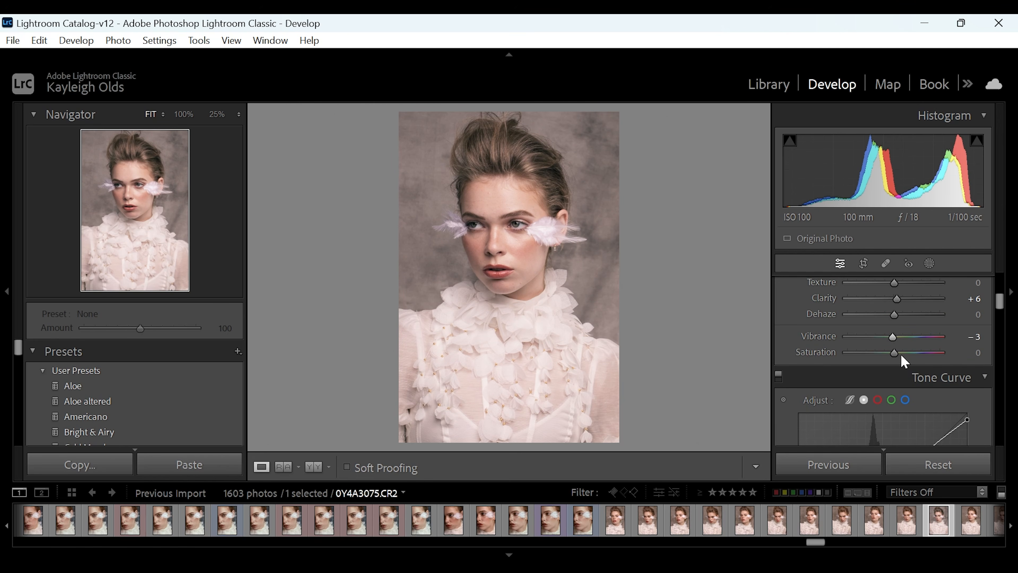
# - Reduce the midtones saturation in Color Grading to 0
pyautogui.scroll(-5, 959, 369)
pyautogui.scroll(-2, 976, 323)
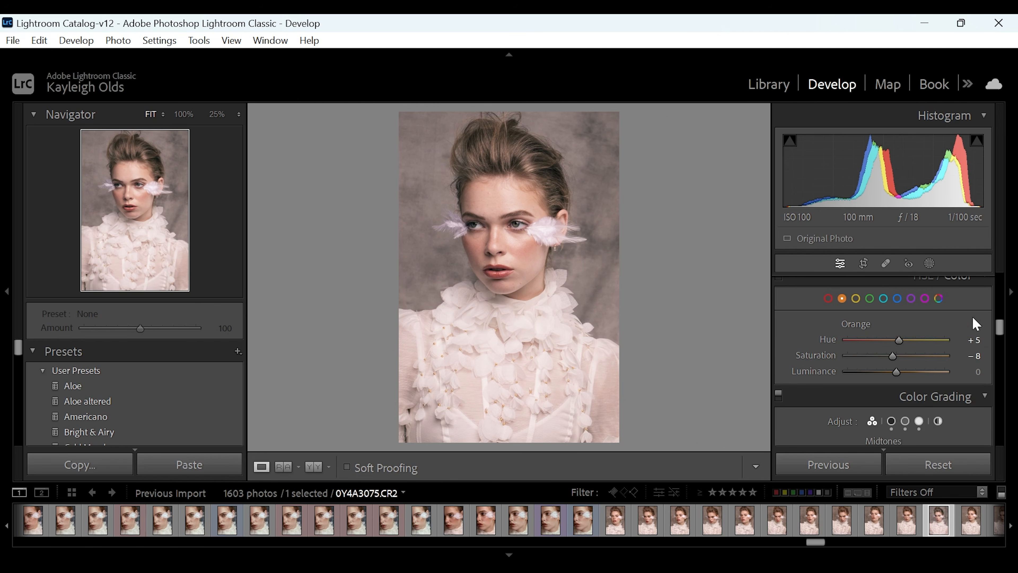
pyautogui.scroll(-3, 975, 323)
pyautogui.scroll(1, 975, 323)
pyautogui.moveTo(881, 335); pyautogui.dragTo(883, 333)
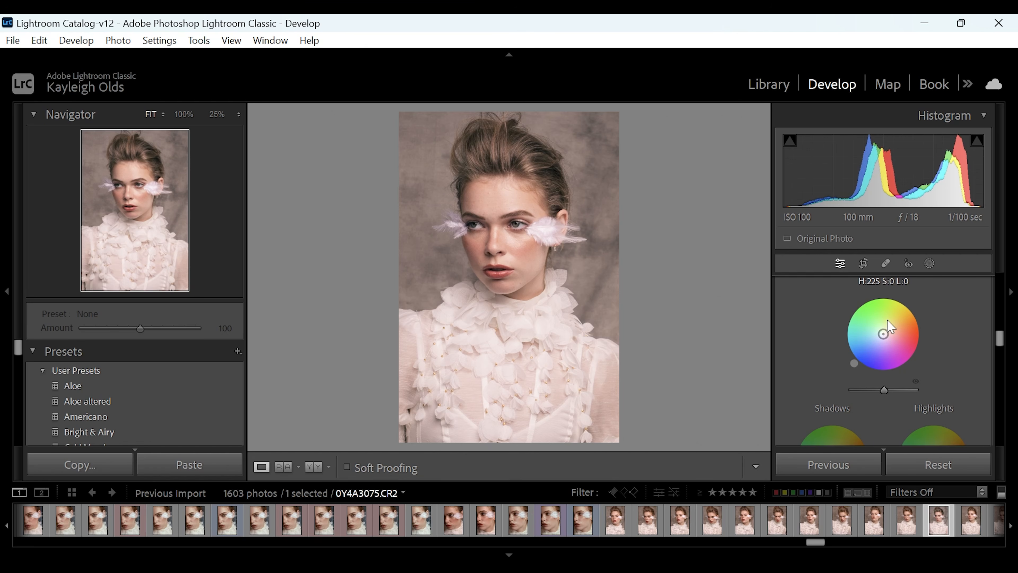
# - Raise the photo's Contrast to +6 in the basic tone adjustments
pyautogui.scroll(10, 887, 412)
pyautogui.moveTo(892, 410); pyautogui.dragTo(897, 410)
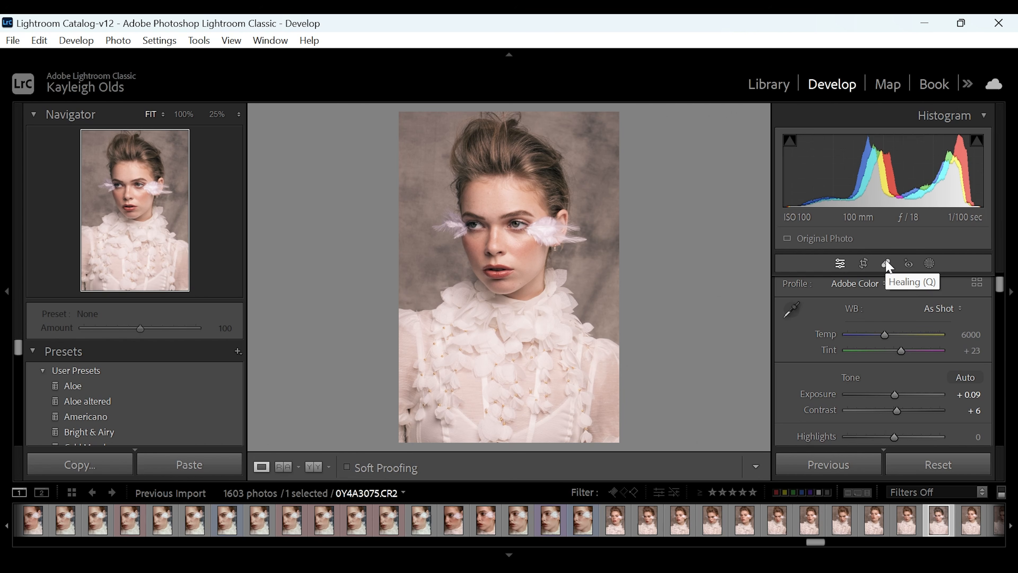
# - Crop the portrait slightly tighter at its original aspect ratio, trimming mostly the right and bottom edges, and reposition the photo within the frame
pyautogui.click(864, 265)
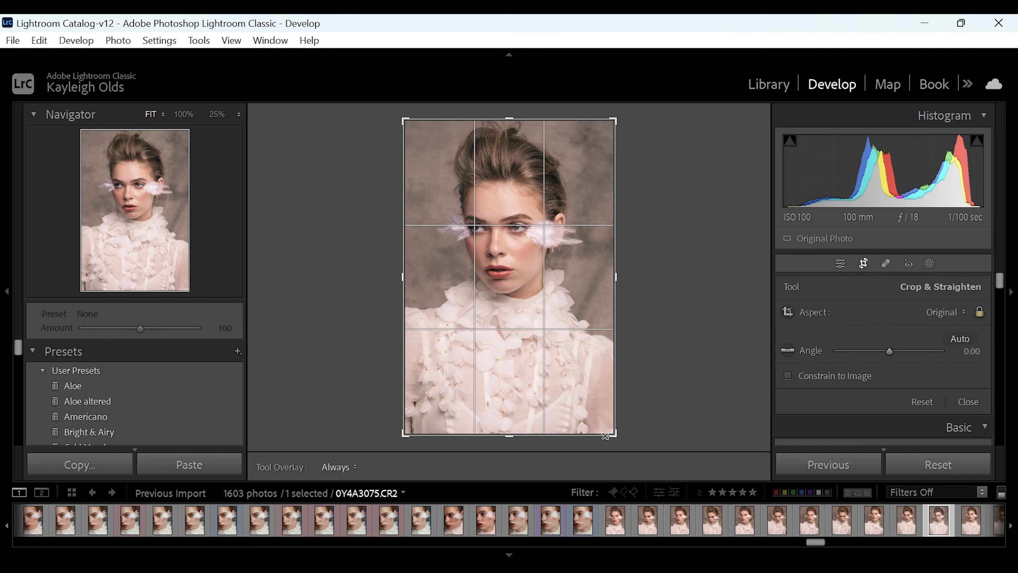
pyautogui.moveTo(614, 434); pyautogui.dragTo(609, 432)
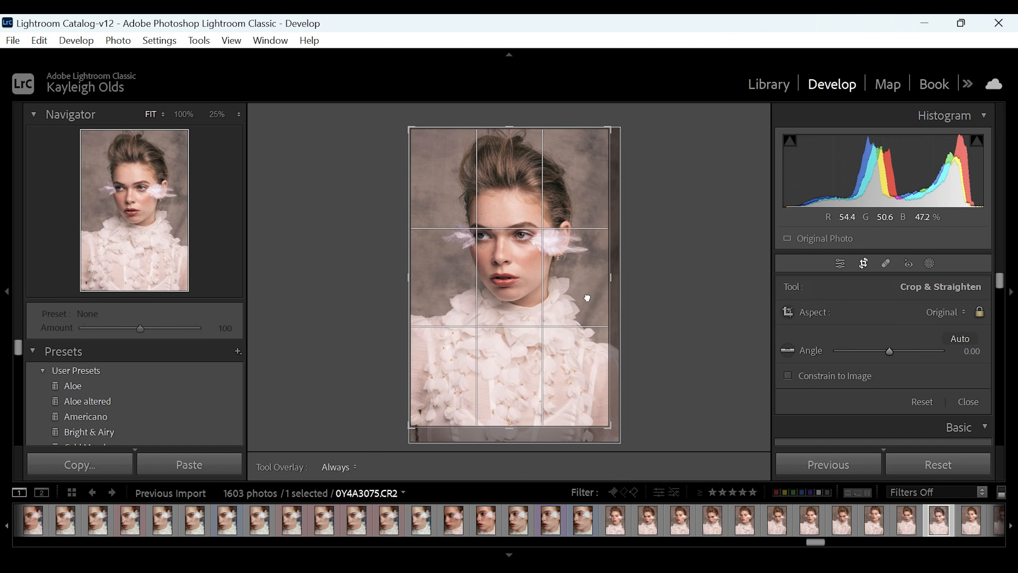
pyautogui.moveTo(584, 298); pyautogui.dragTo(588, 291)
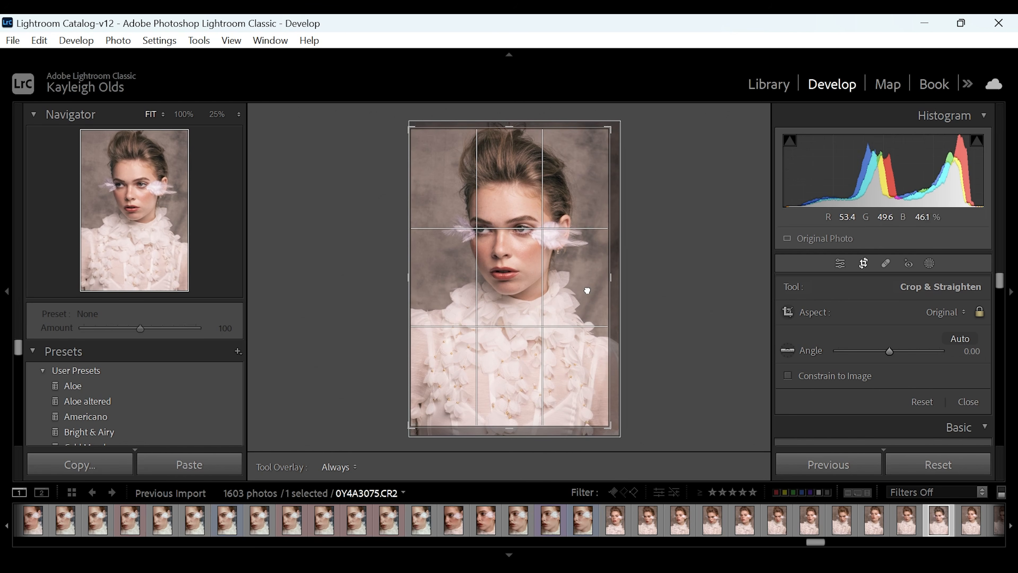
pyautogui.moveTo(409, 430); pyautogui.dragTo(410, 426)
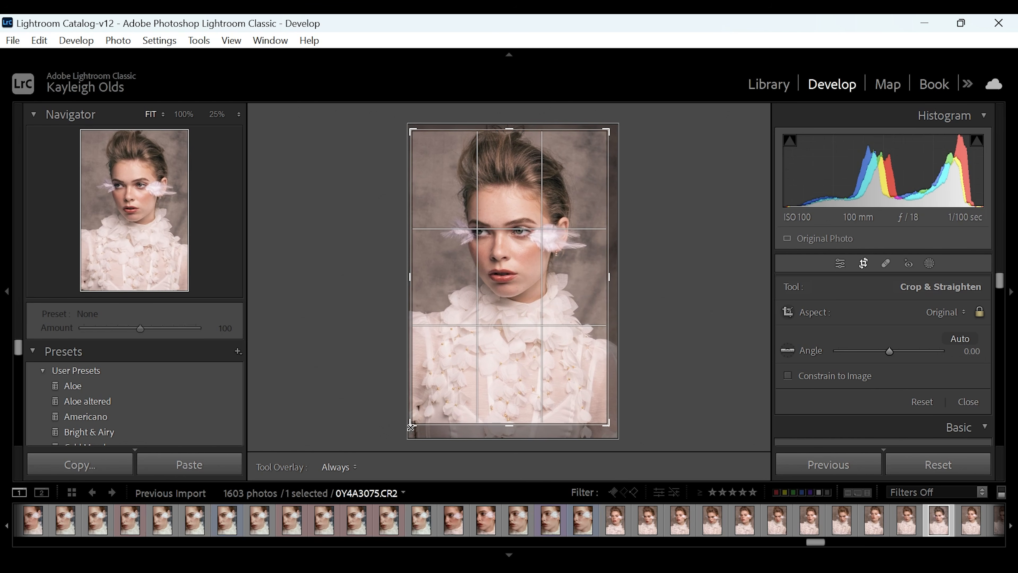
pyautogui.moveTo(471, 382); pyautogui.dragTo(471, 378)
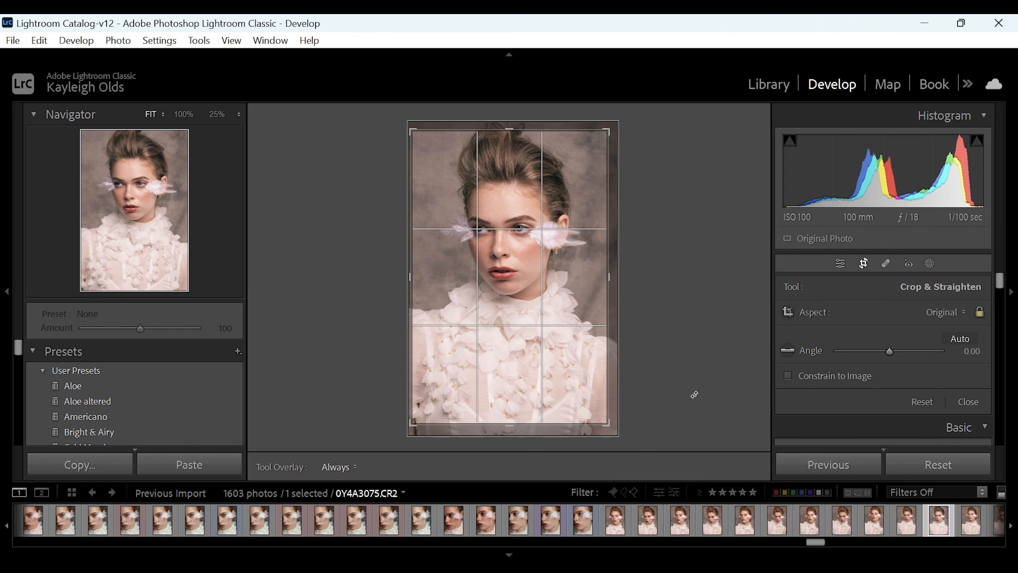
pyautogui.press('d')
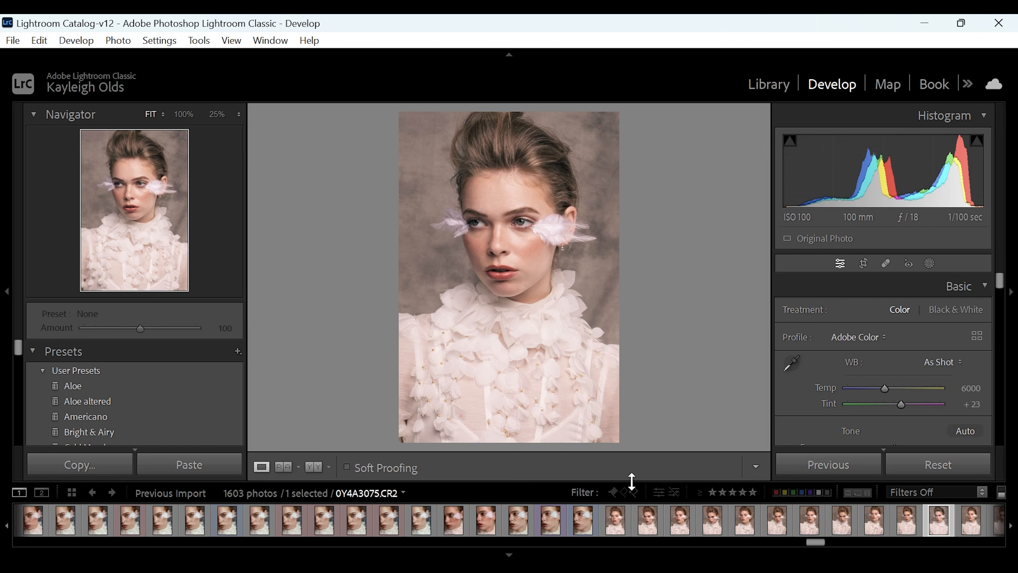
# - Cool the white balance temperature to 5771 and show the before and after versions side by side
pyautogui.moveTo(885, 388); pyautogui.dragTo(882, 388)
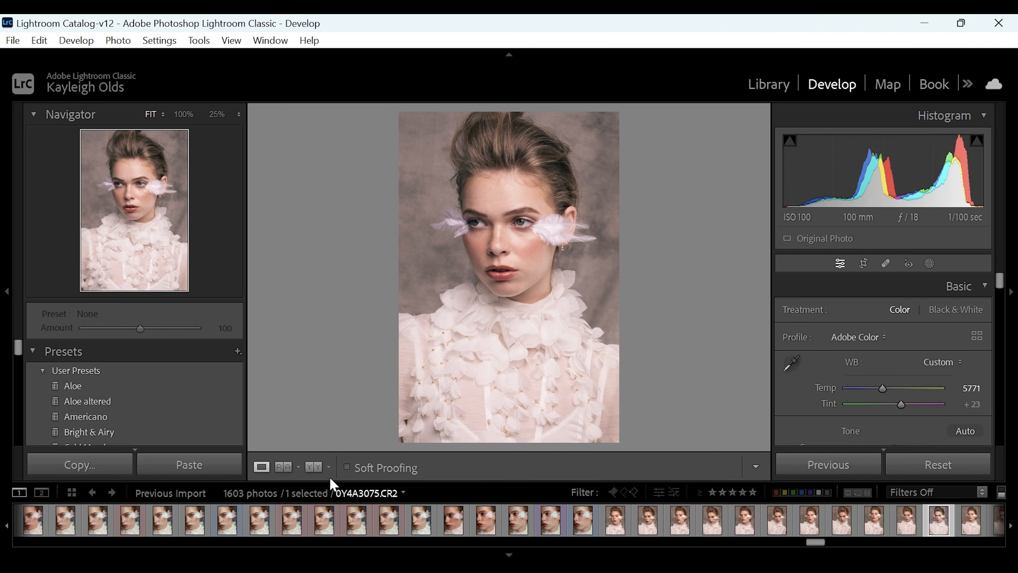
pyautogui.click(313, 467)
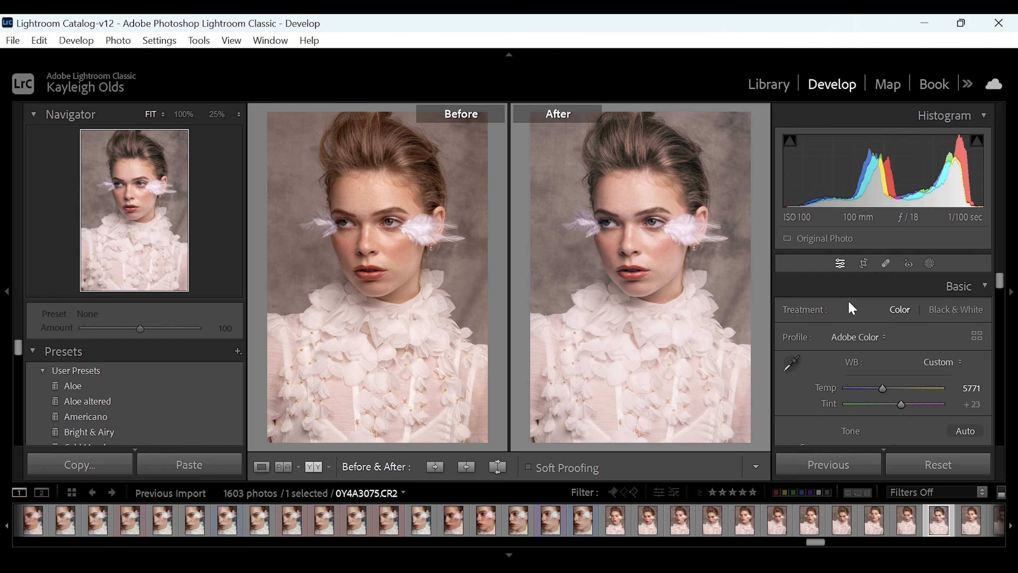
# - Lower the photo's Highlights to -7 and its Whites to -19
pyautogui.scroll(-3, 881, 317)
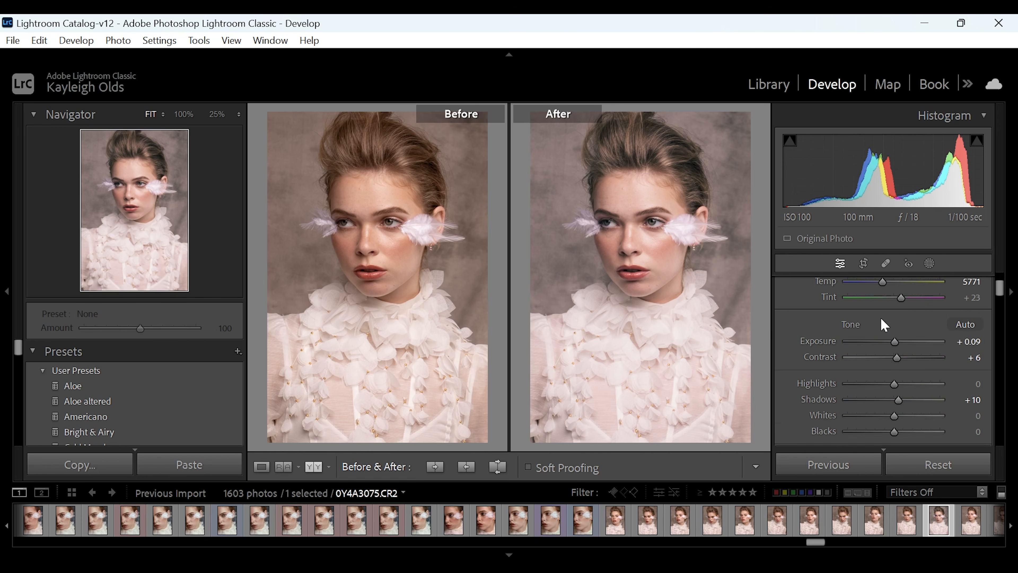
pyautogui.moveTo(892, 385); pyautogui.dragTo(885, 416)
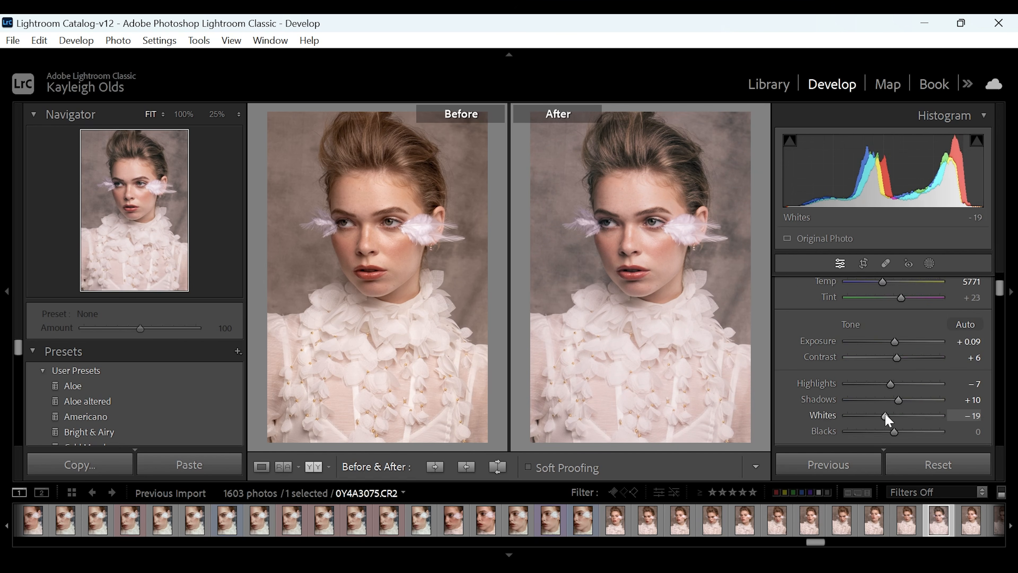